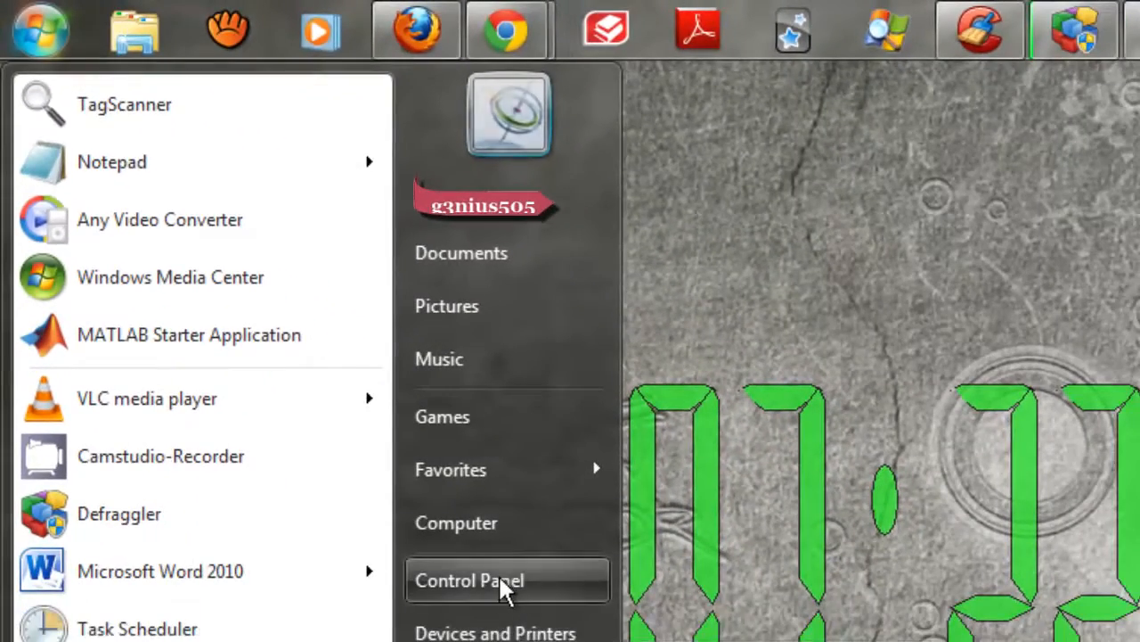
Reach the Region and Language dialog via Control Panel's Clock, Language, and Region category.
left_click(498, 574)
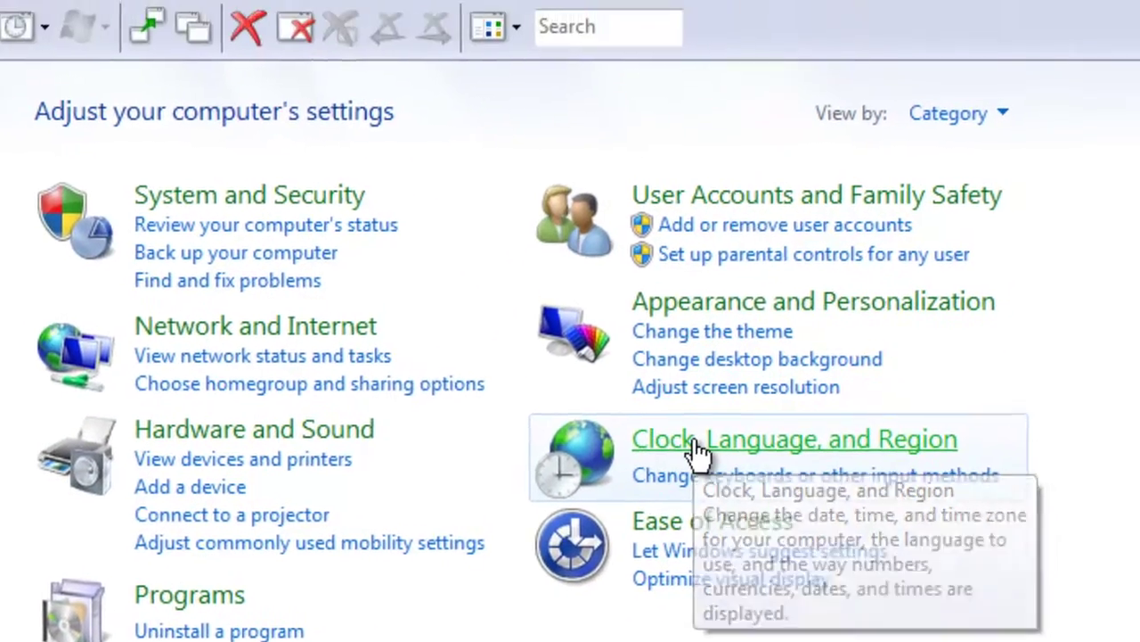
left_click(708, 392)
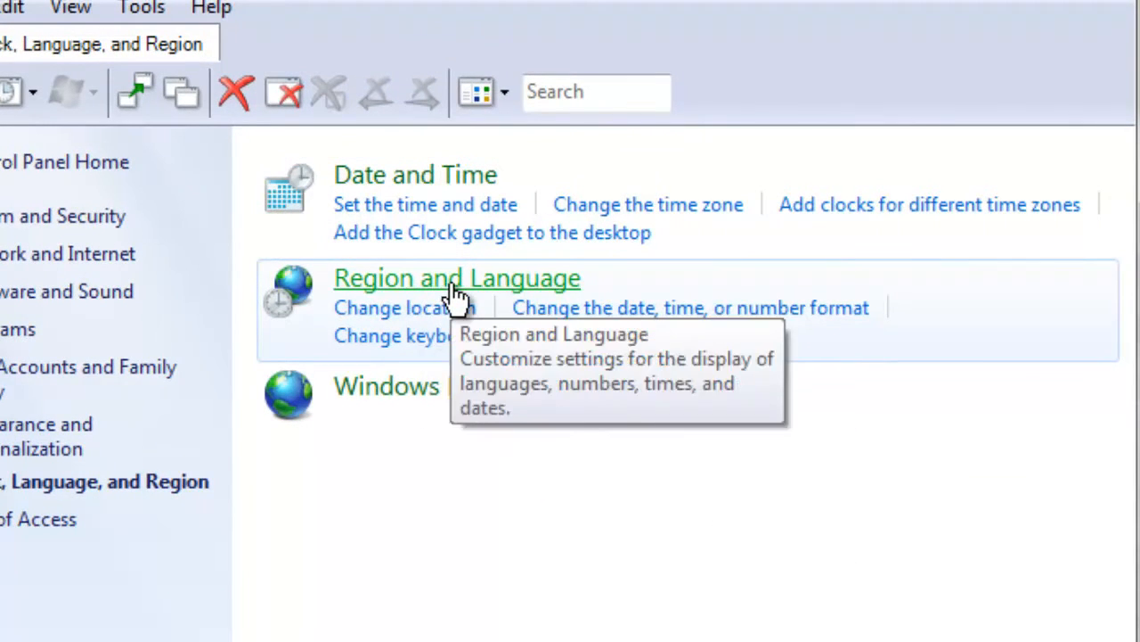
left_click(457, 294)
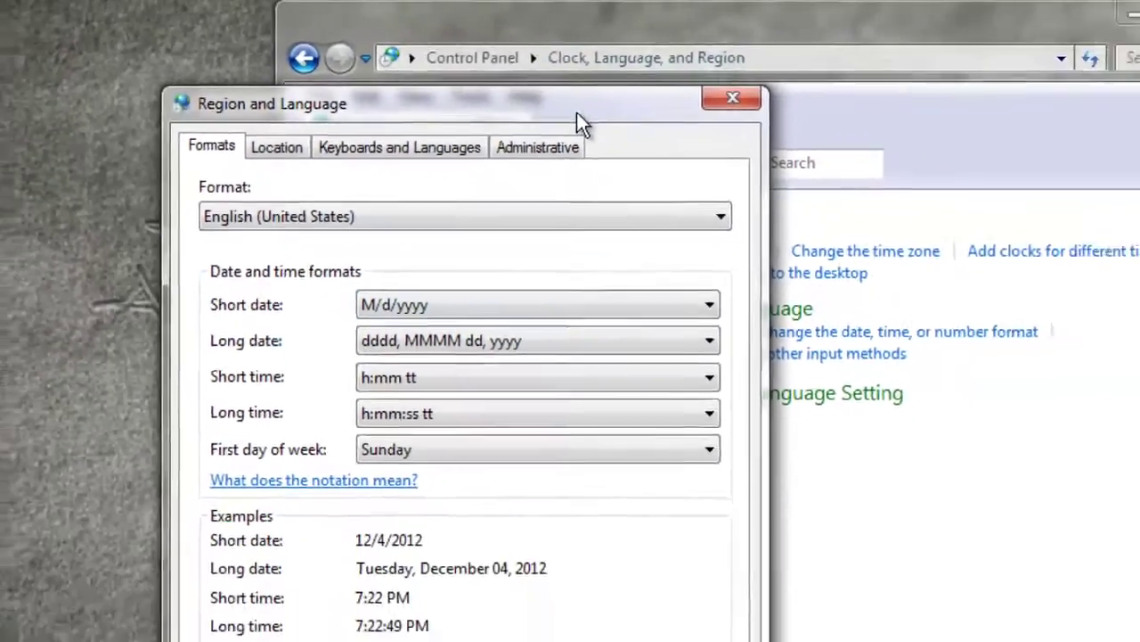
Bring the dialog into view and show the Administrative settings with non-Unicode language Japanese (Japan).
left_click_drag(577, 112, 624, 27)
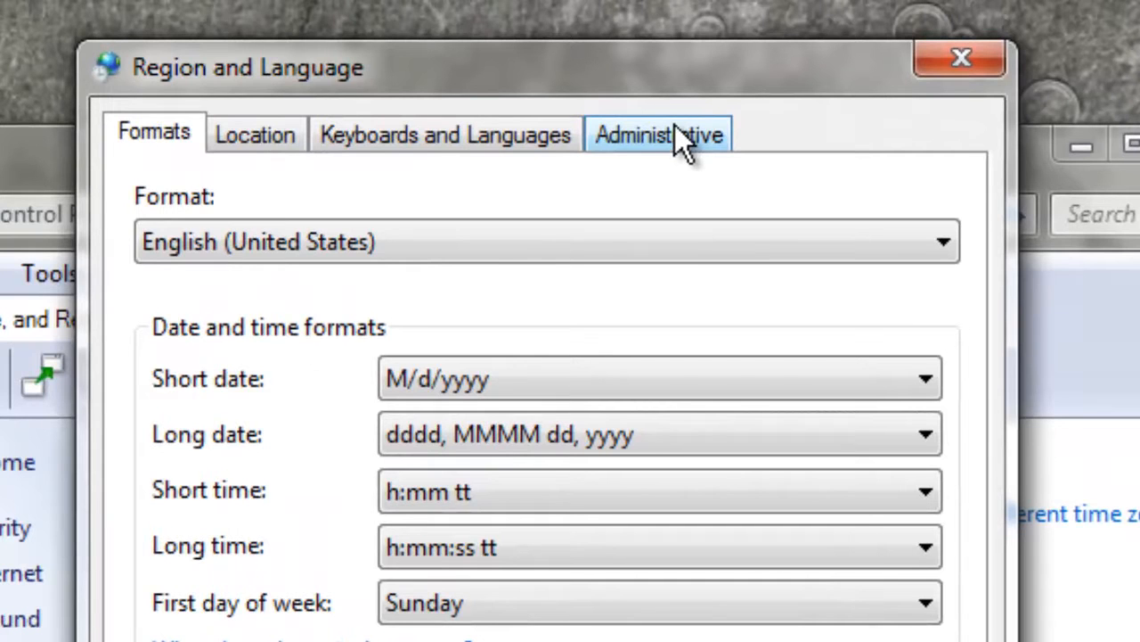
left_click(674, 134)
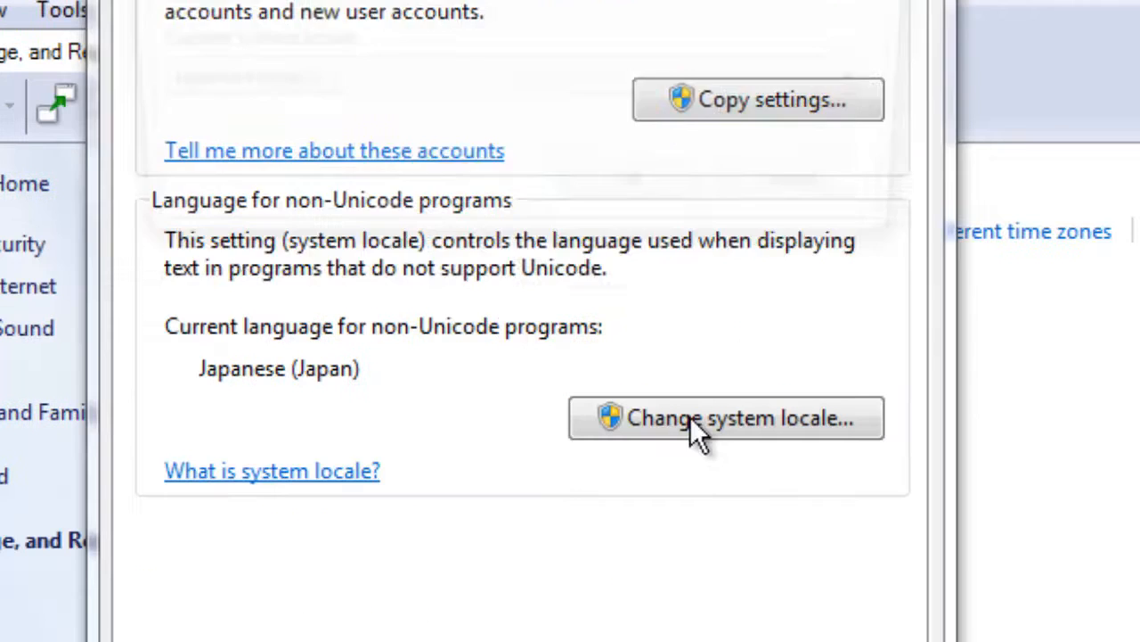
Begin a system locale change and select English (United States) from the locale list.
left_click(690, 416)
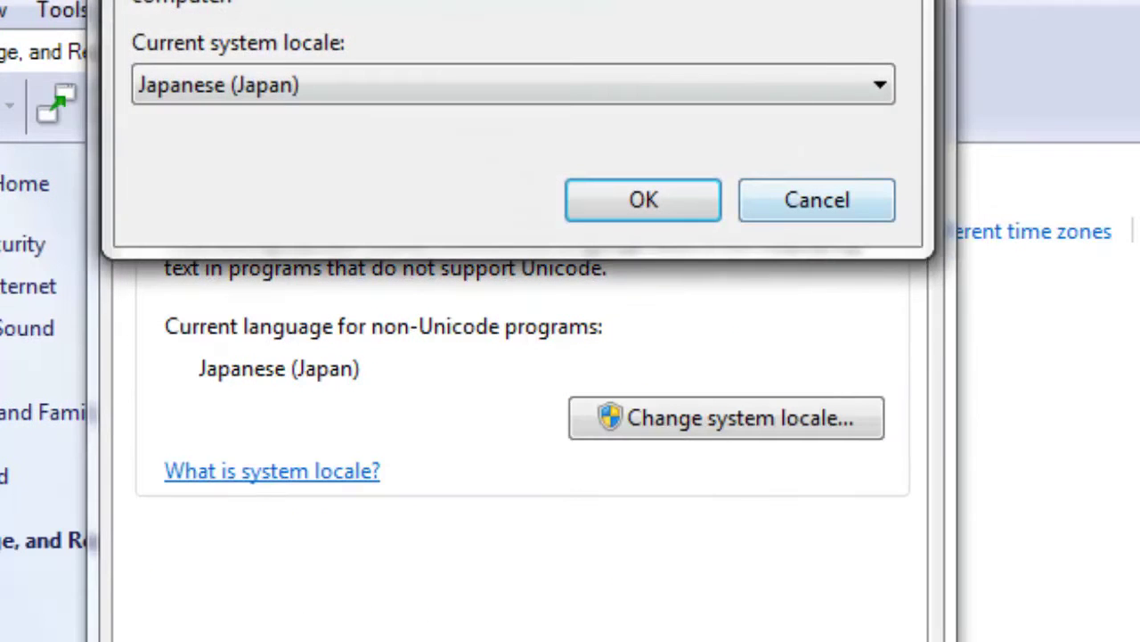
left_click(803, 89)
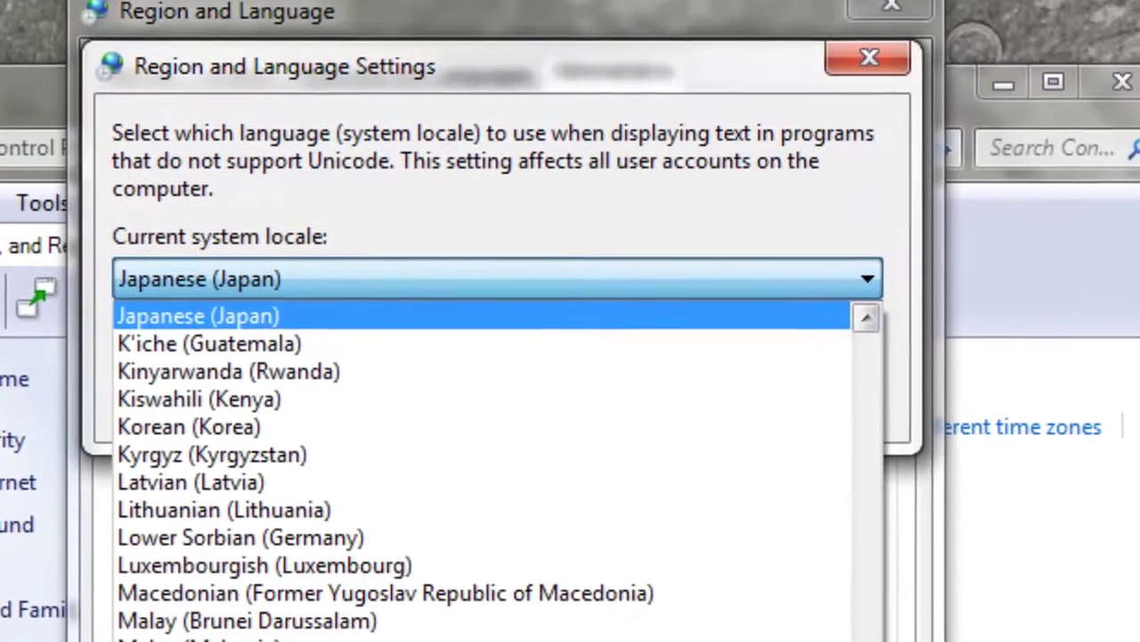
mouse_move(877, 580)
left_mouse_down()
mouse_move(875, 479)
mouse_move(878, 633)
mouse_move(877, 619)
left_mouse_up()
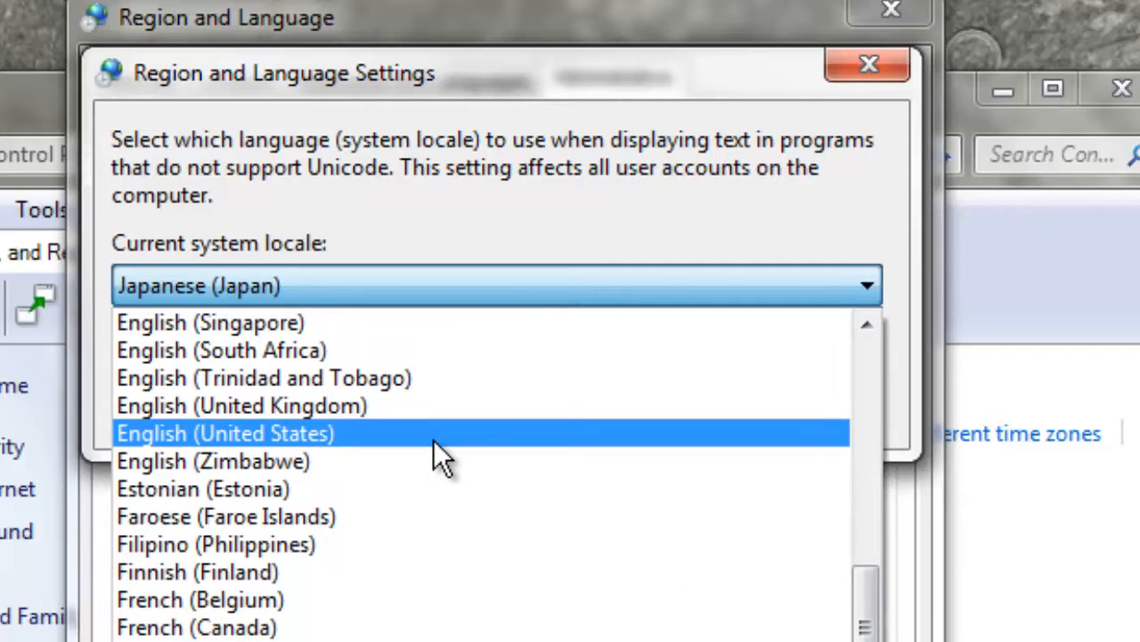
left_click(434, 440)
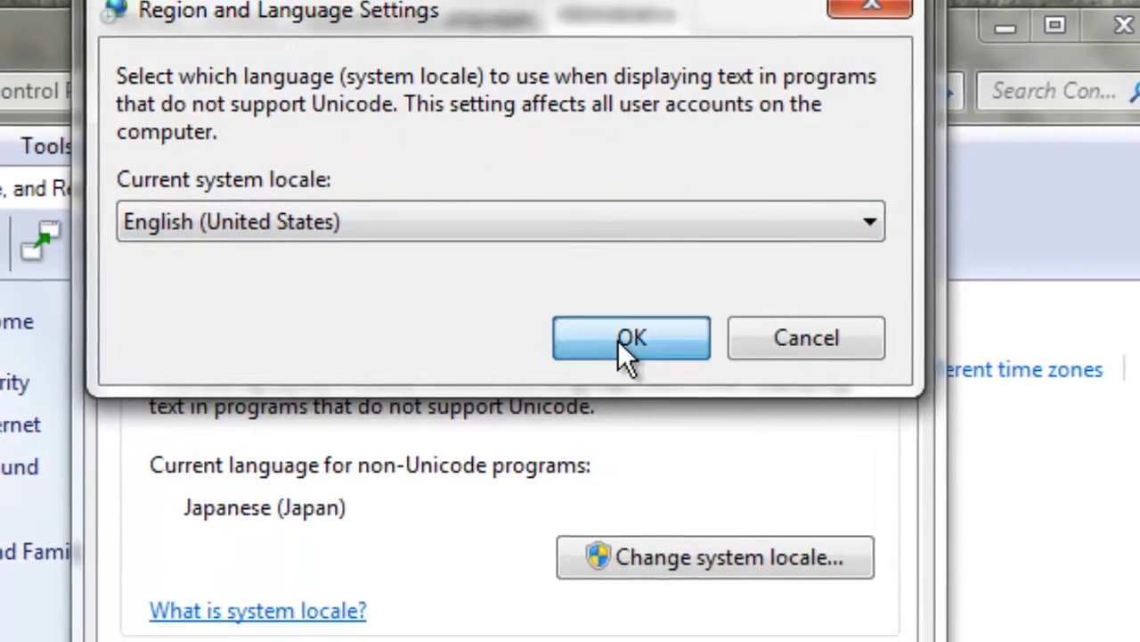
Confirm English (United States), cancel the restart prompt, and close Region and Language.
left_click(631, 340)
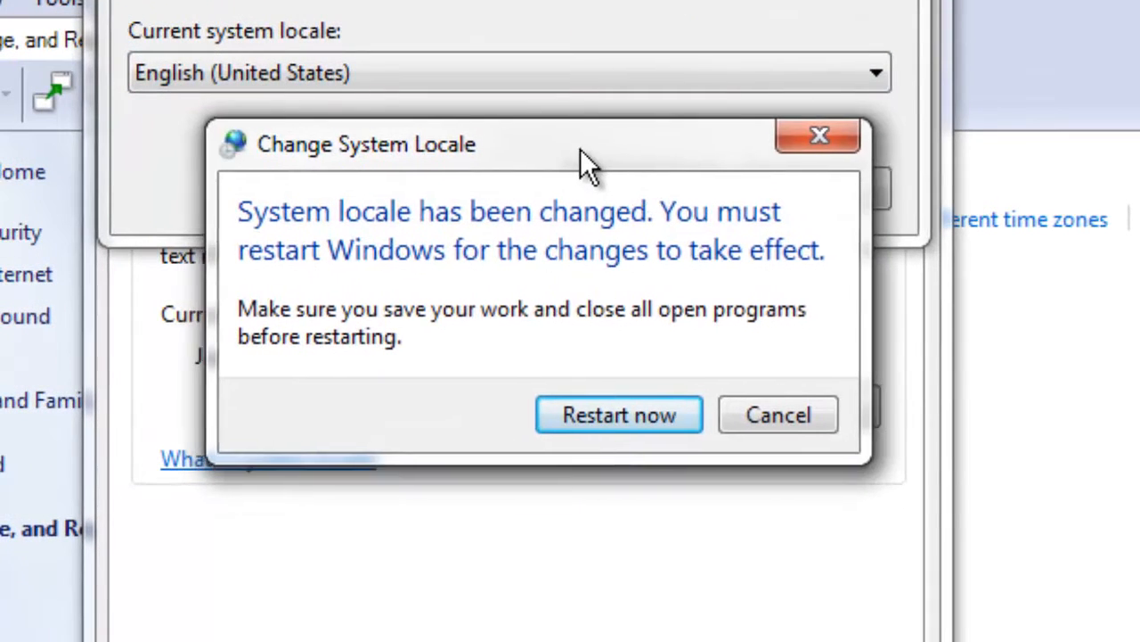
left_click_drag(580, 160, 627, 62)
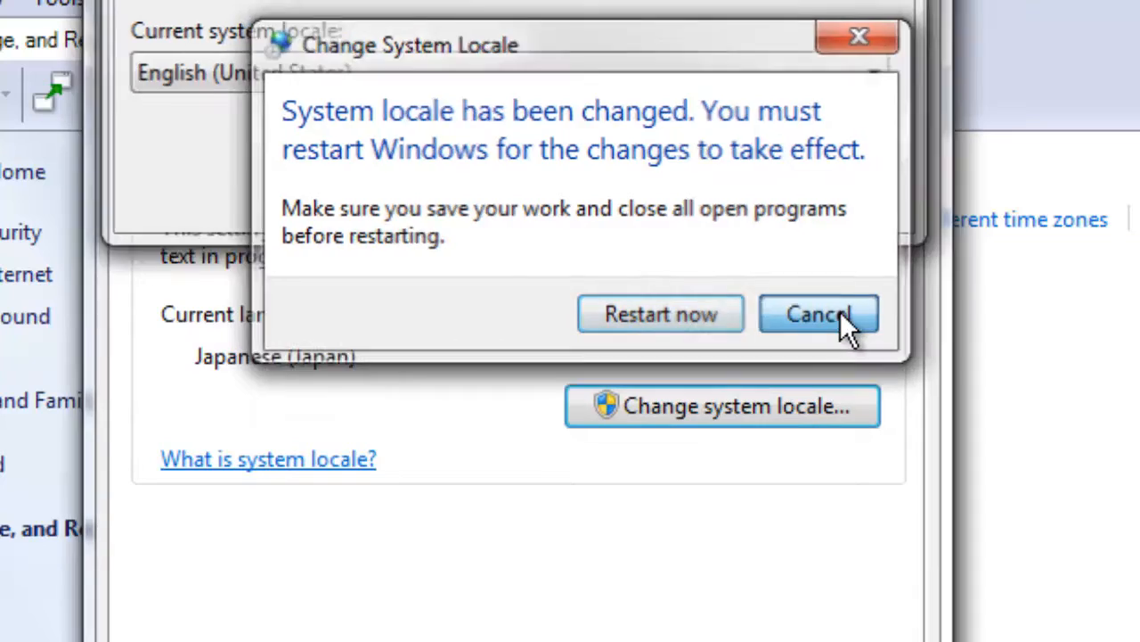
left_click(841, 311)
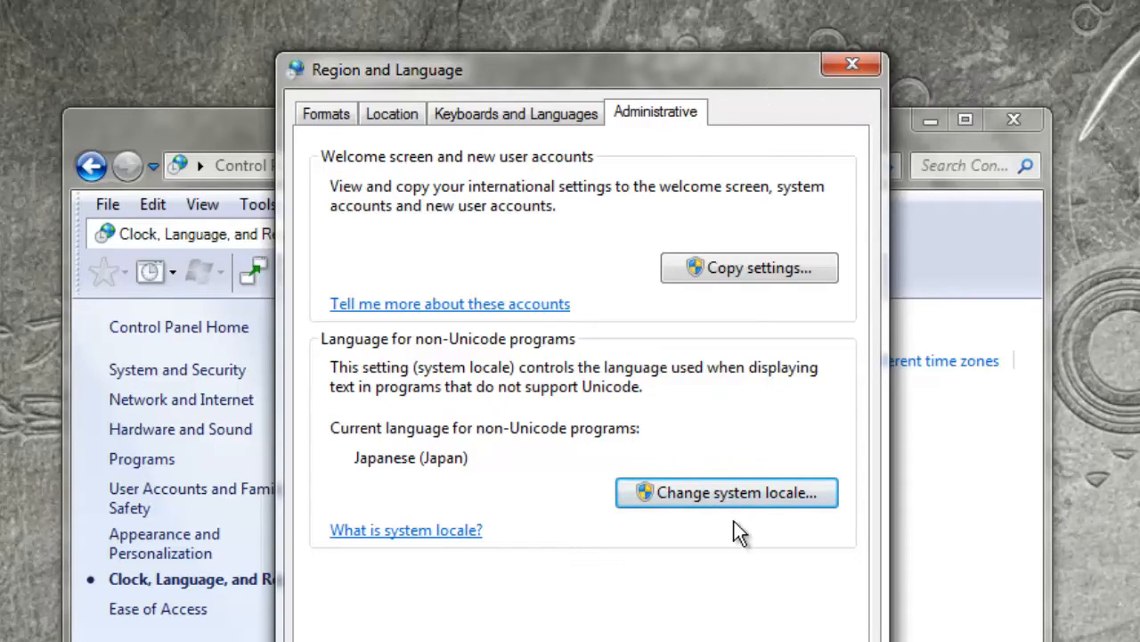
left_click(851, 64)
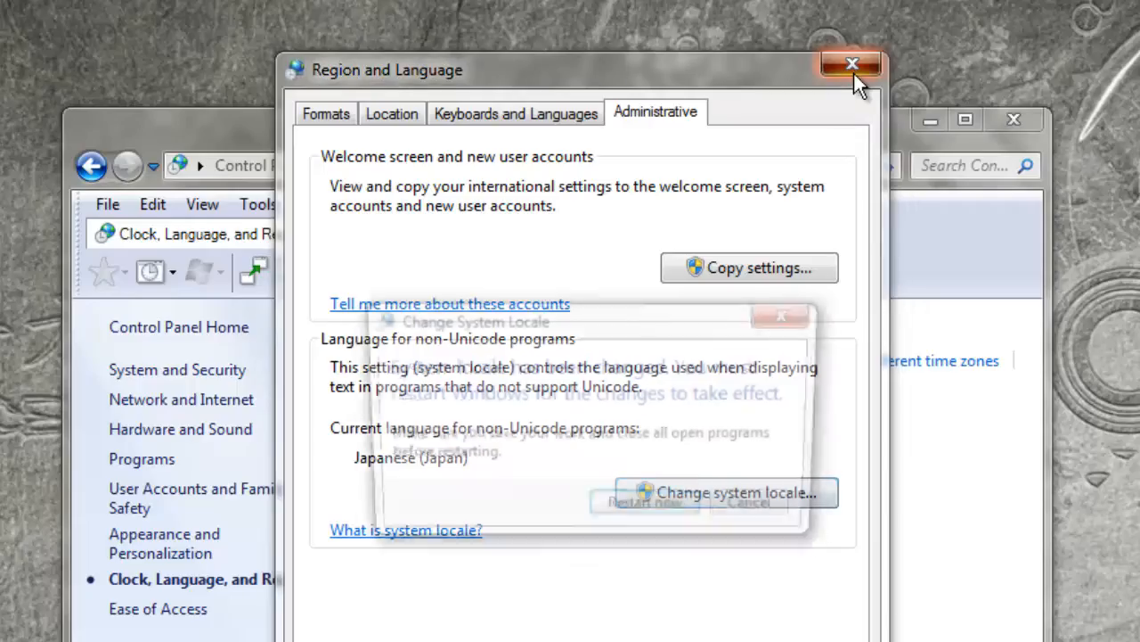